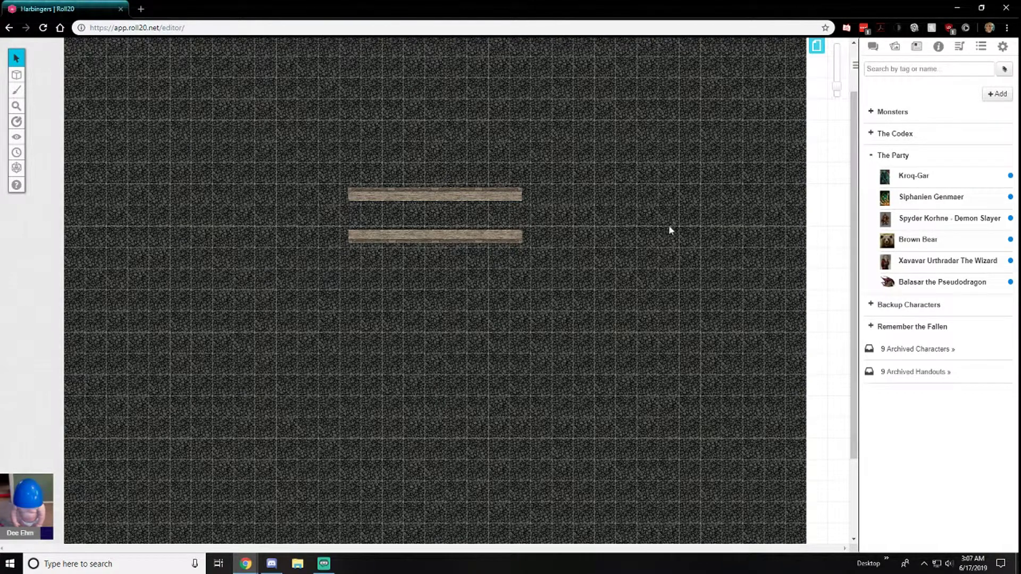
Place a Kroq-Gar token from The Party on the map below the wooden beams and open its settings
drag(907, 179, 477, 321)
double_click(477, 321)
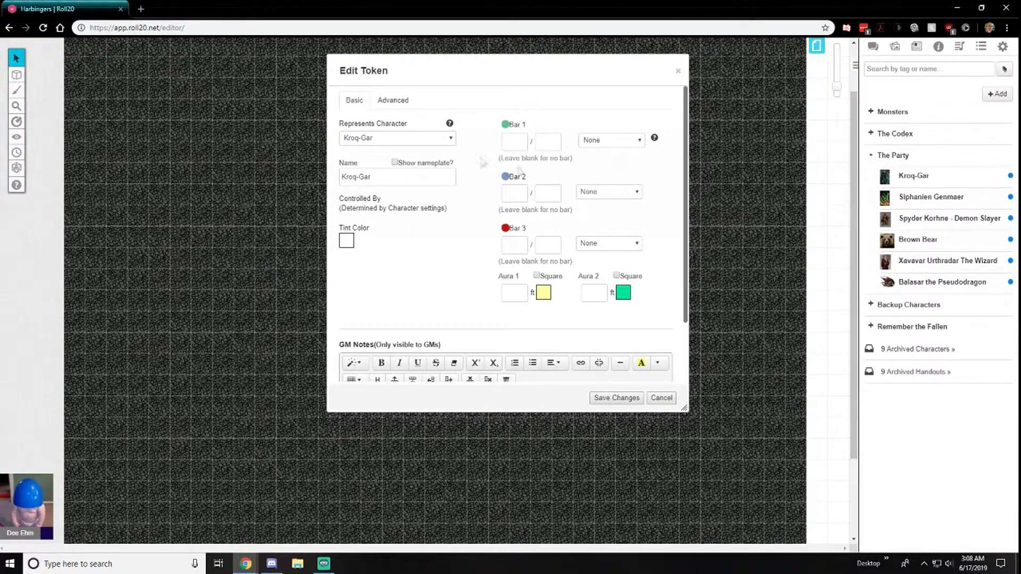
click(393, 142)
click(393, 142)
click(587, 141)
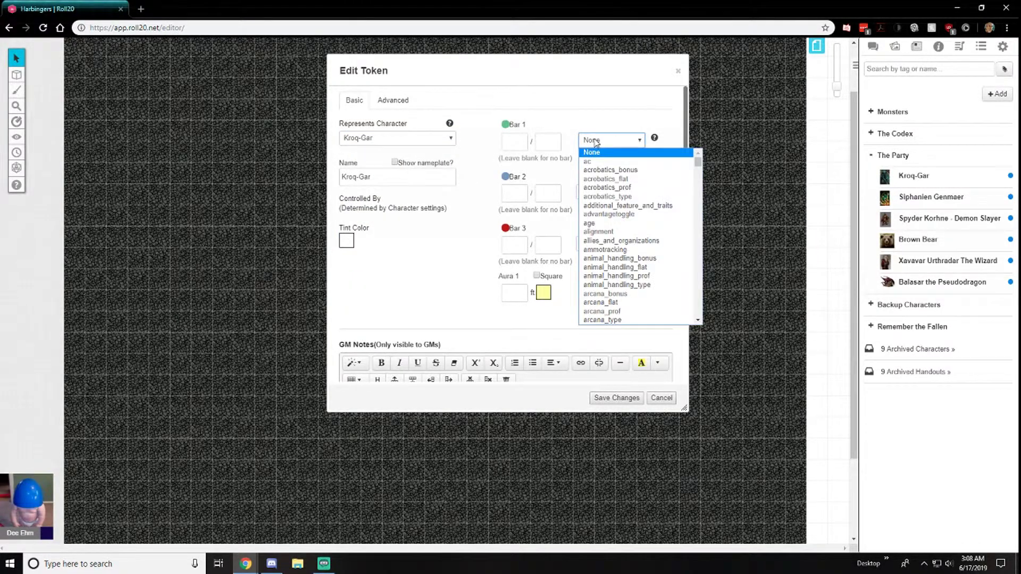
click(585, 128)
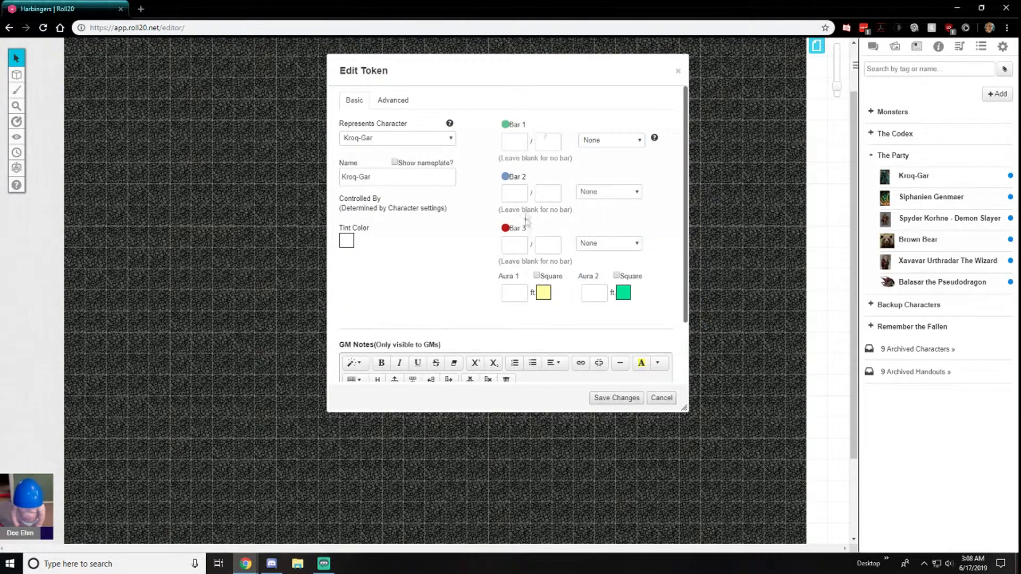
Link Bar 1 of the Kroq-Gar token to the hp attribute and save the token
click(612, 145)
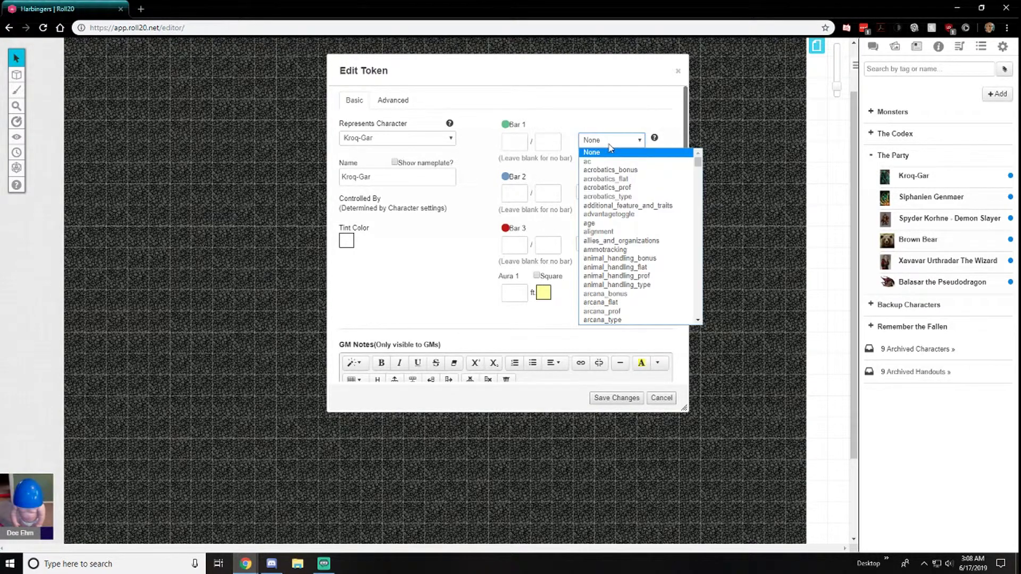
scroll(629, 226, down, 5)
scroll(630, 225, down, 10)
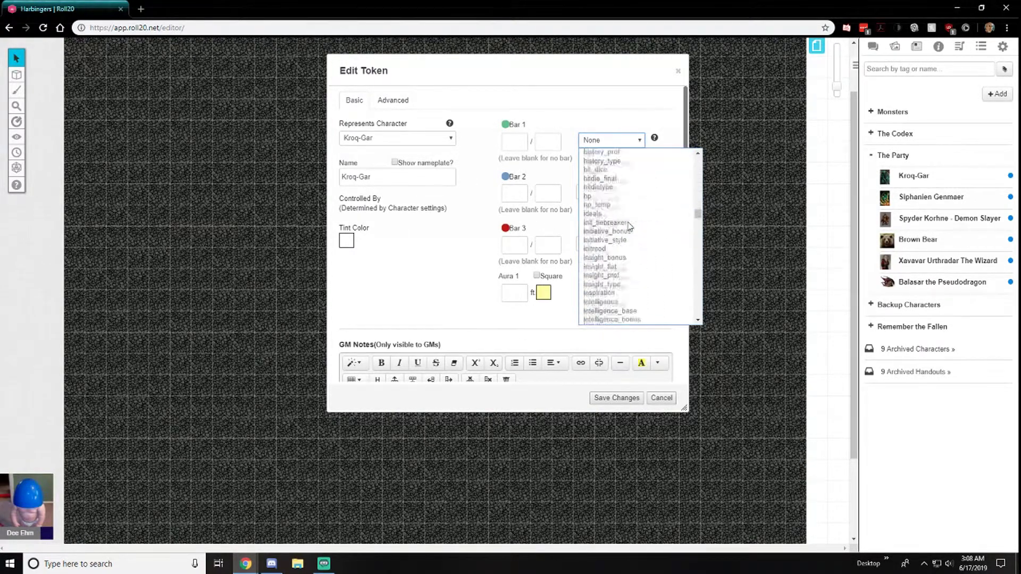
scroll(629, 225, up, 10)
scroll(611, 213, down, 3)
scroll(611, 213, up, 3)
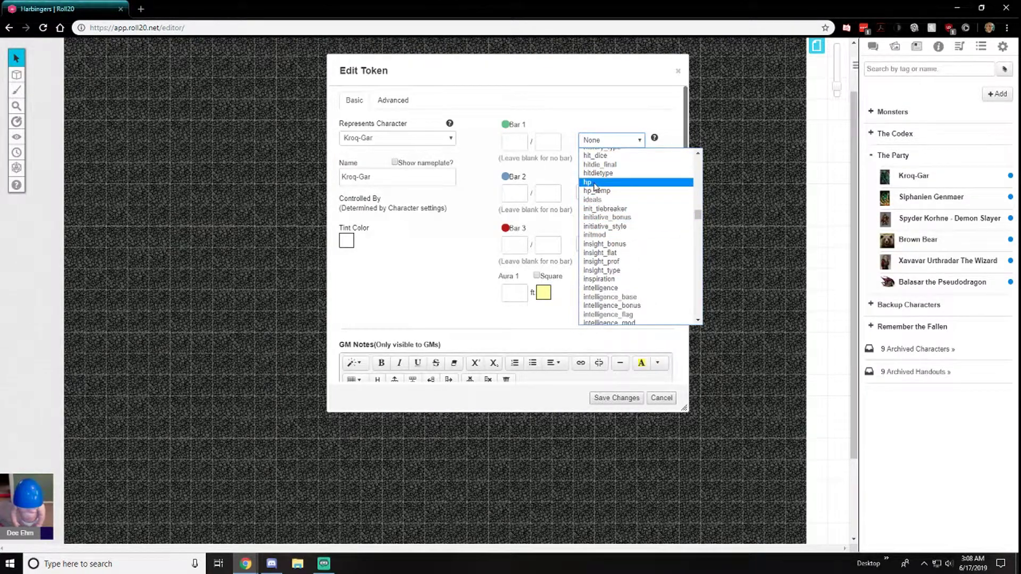
click(595, 184)
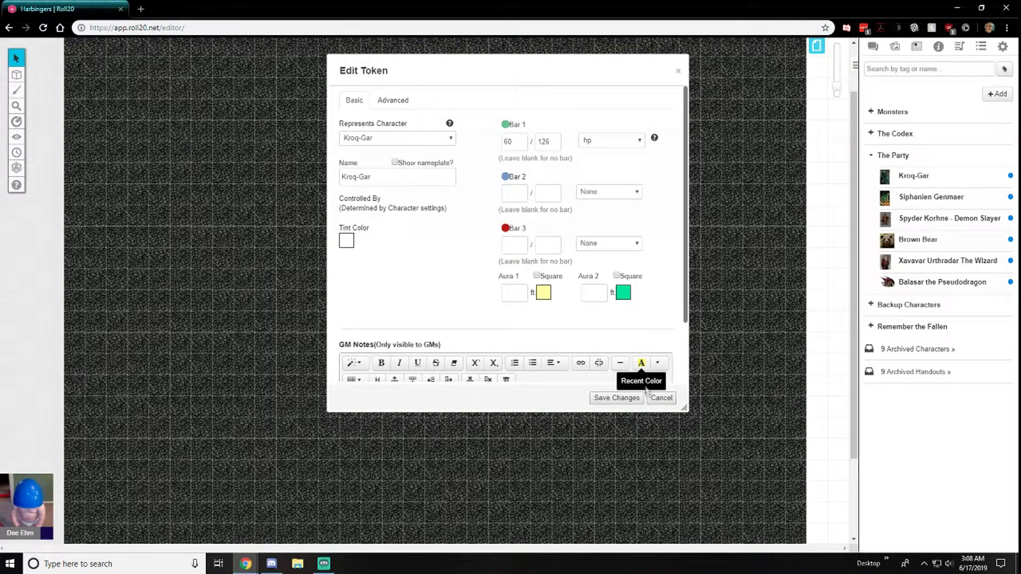
click(626, 402)
click(624, 259)
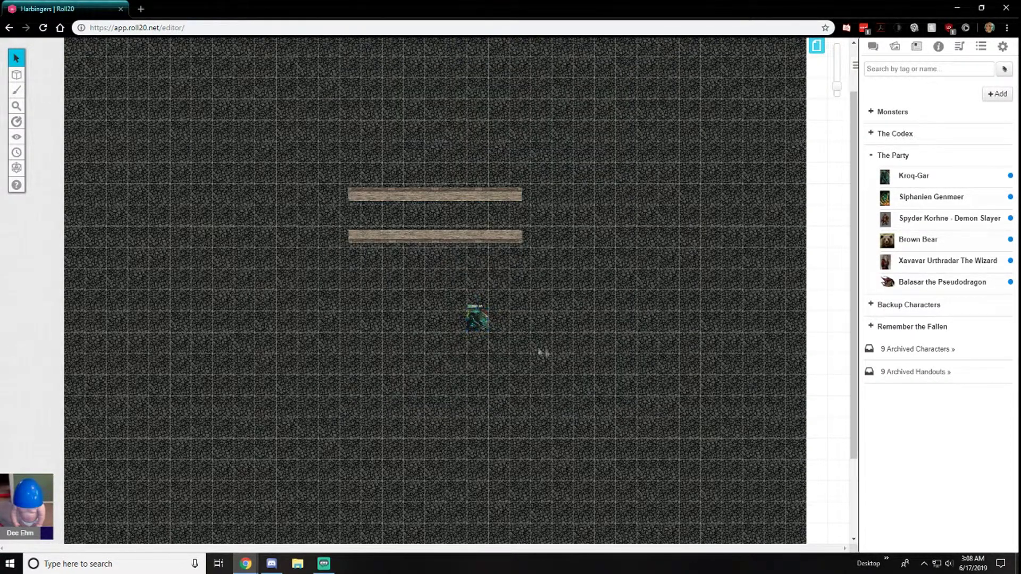
Let all players see the Kroq-Gar token's Bar 1, set its text overlay to Hidden, and save
drag(835, 91, 836, 63)
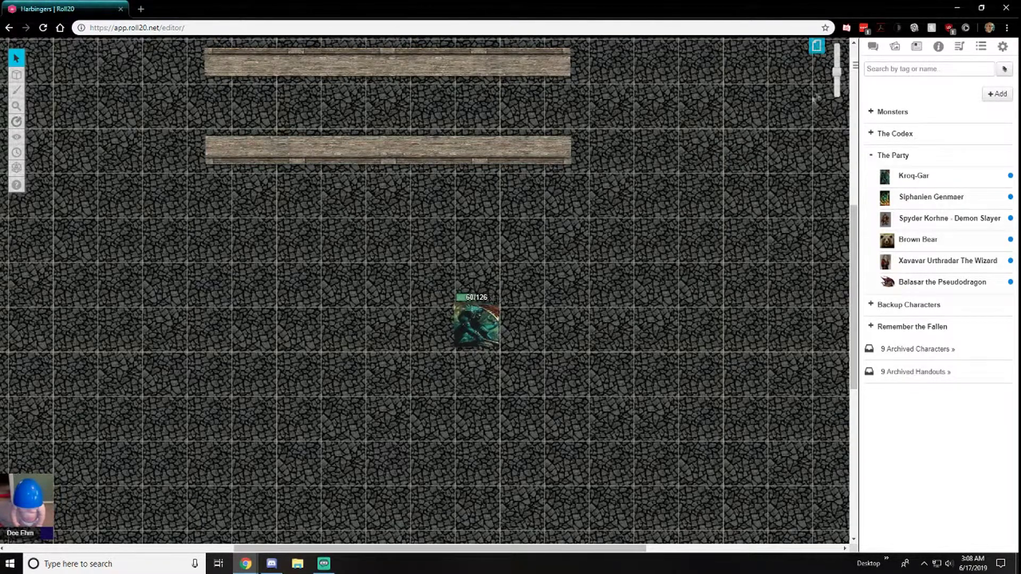
drag(837, 74, 837, 78)
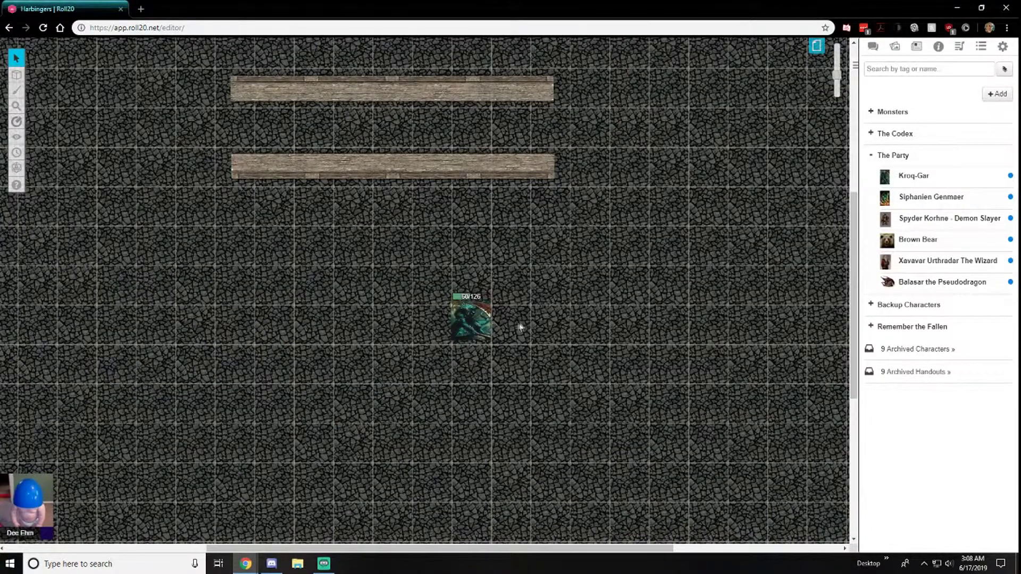
click(476, 321)
double_click(477, 321)
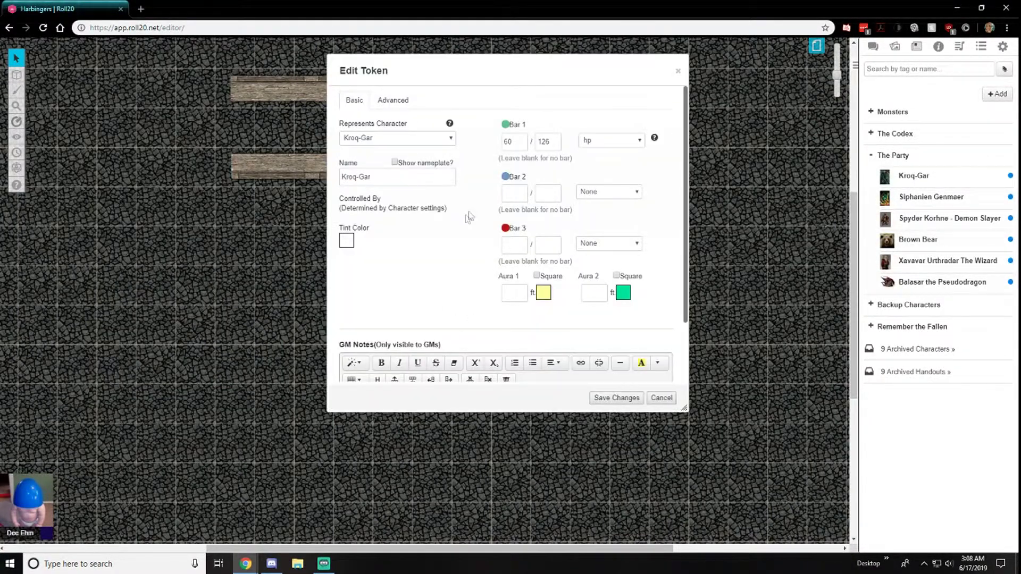
click(387, 102)
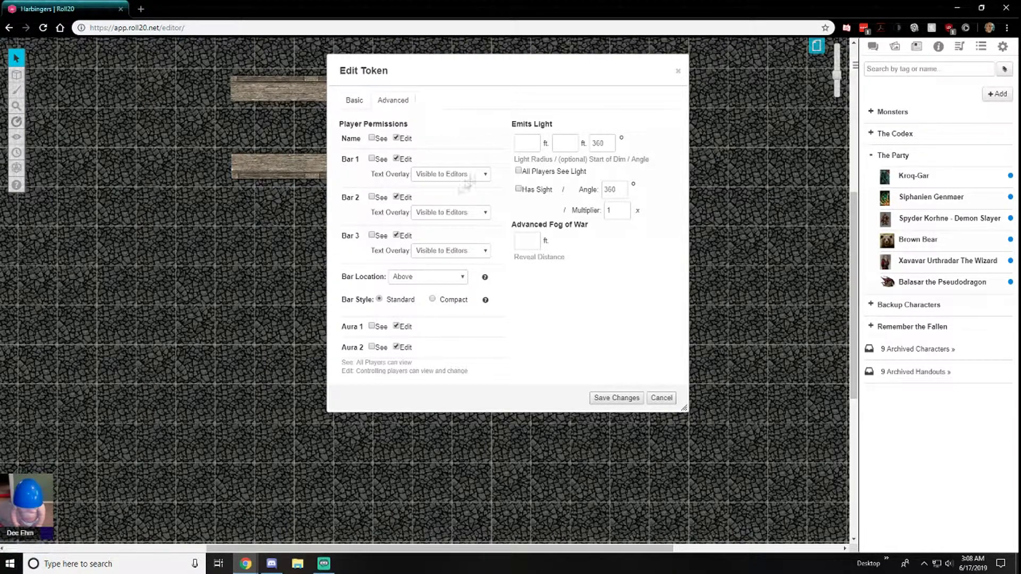
click(372, 159)
key(Tab)
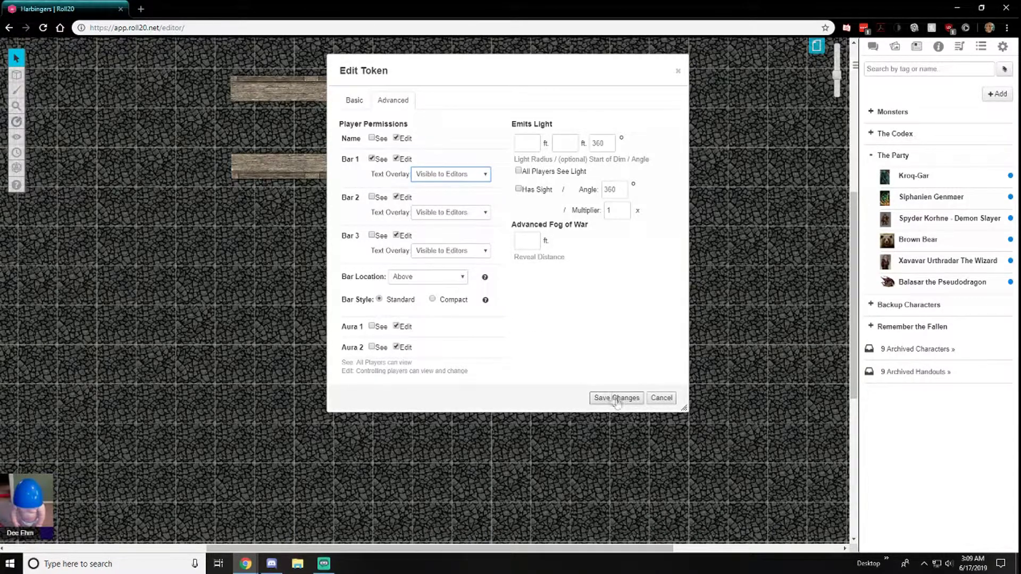
click(447, 179)
click(445, 186)
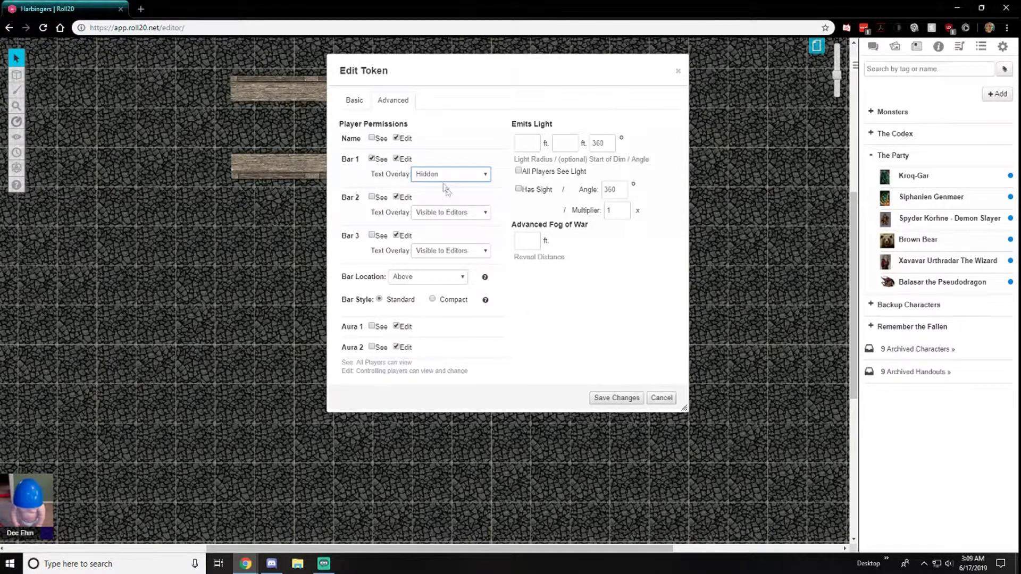
click(620, 401)
click(597, 376)
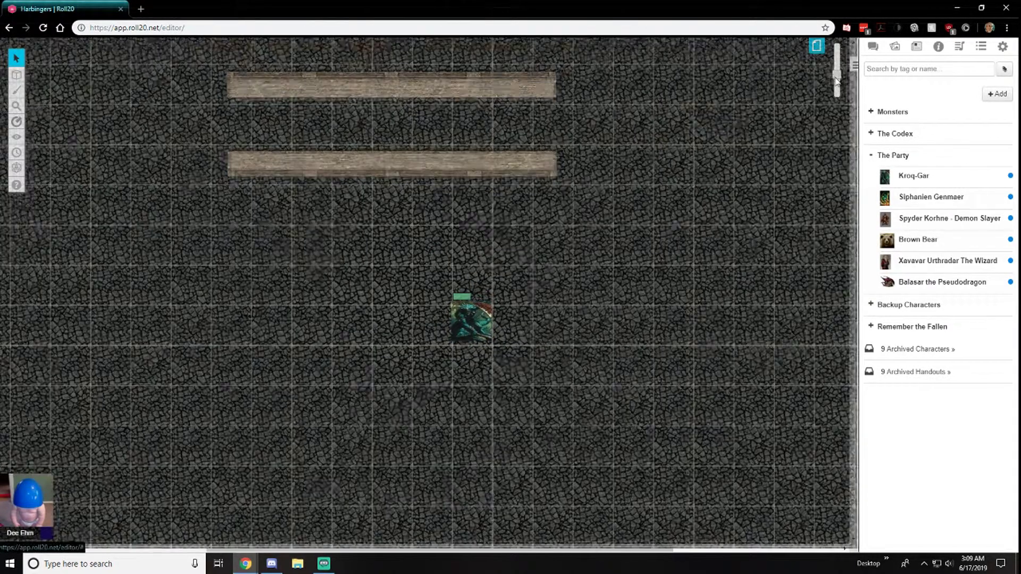
Set the Bar 1 text overlay of the Kroq-Gar token to Visible to Everyone and save
scroll(660, 241, up, 4)
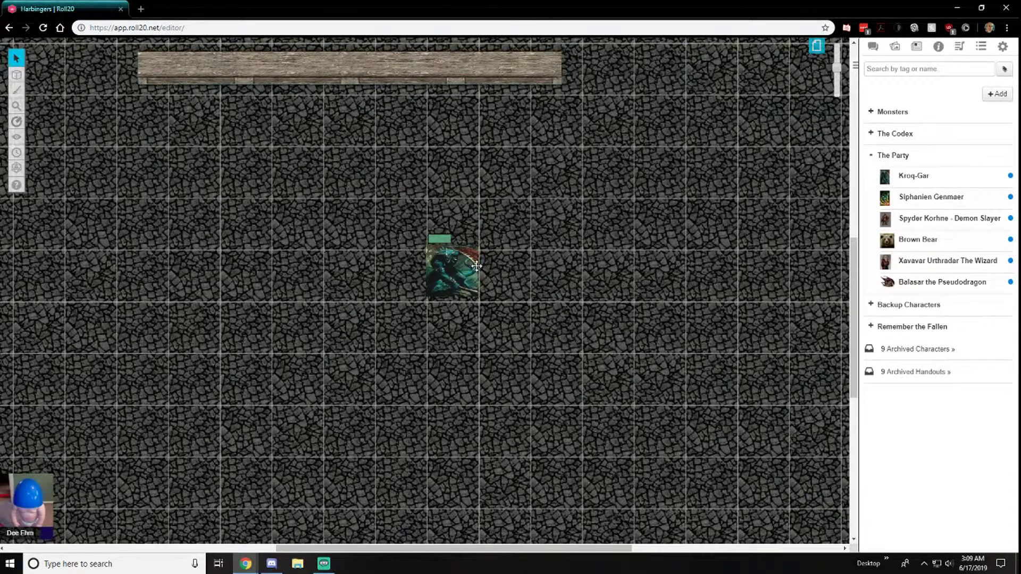
double_click(450, 271)
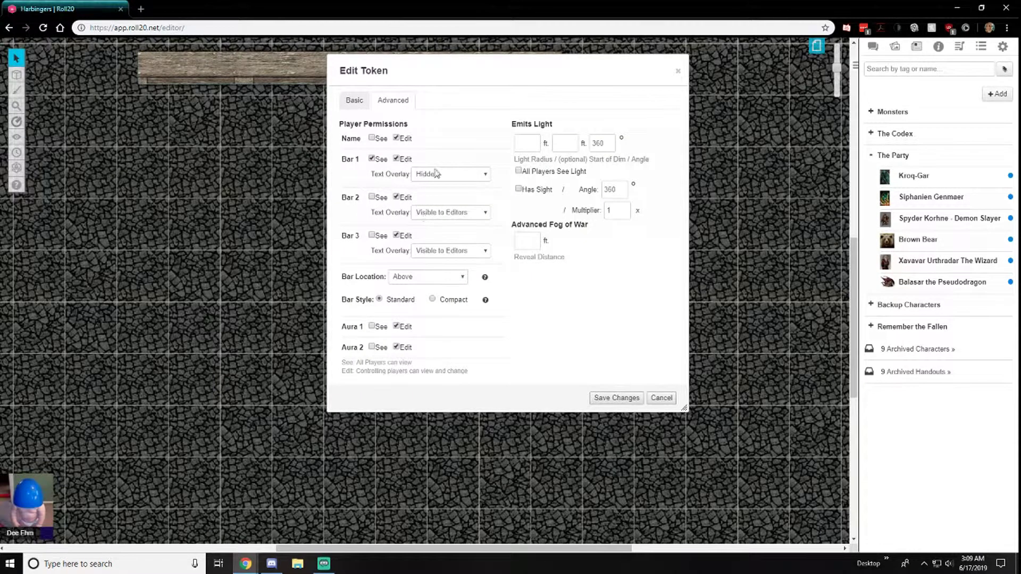
click(431, 177)
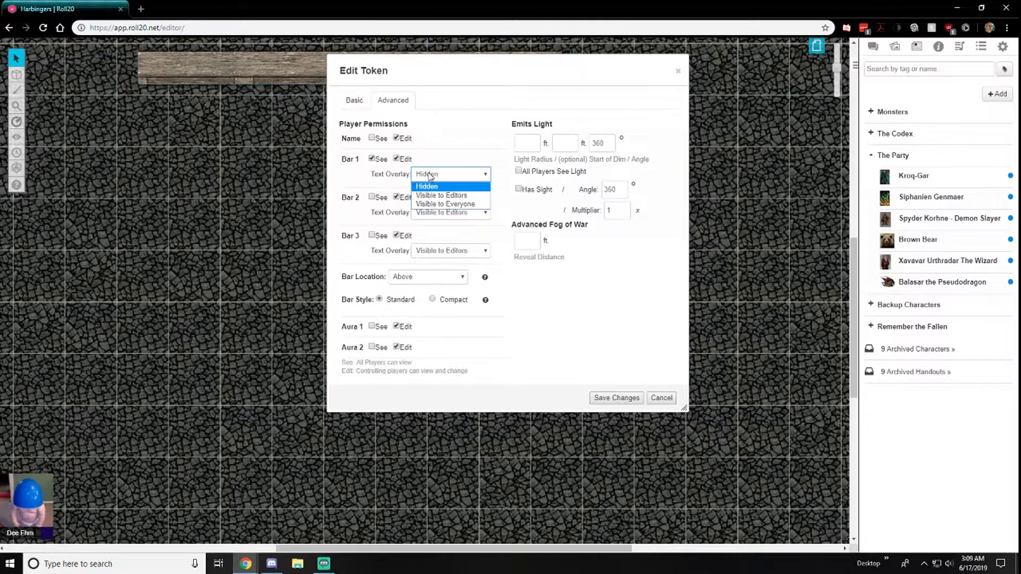
click(444, 205)
click(615, 398)
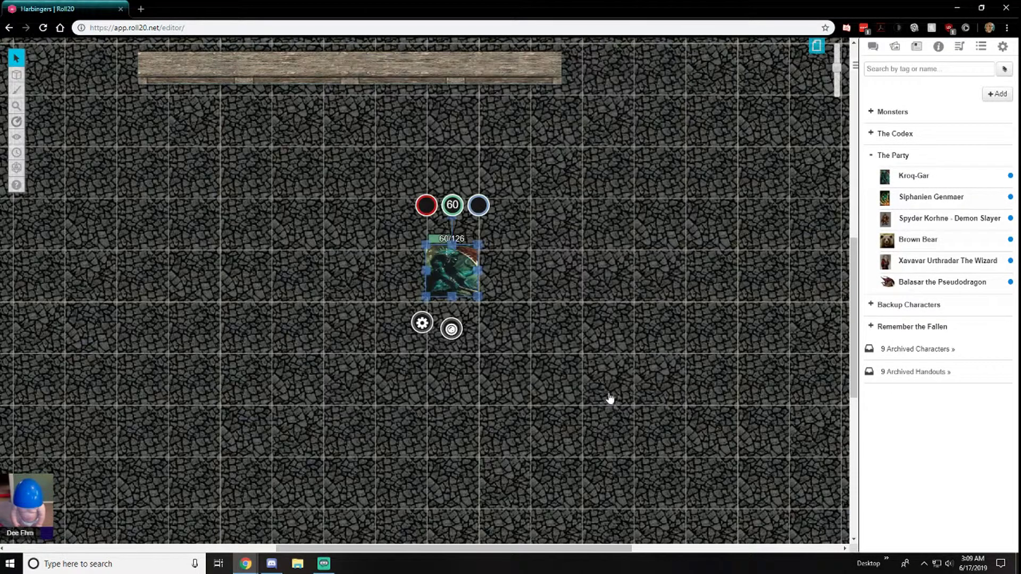
click(585, 352)
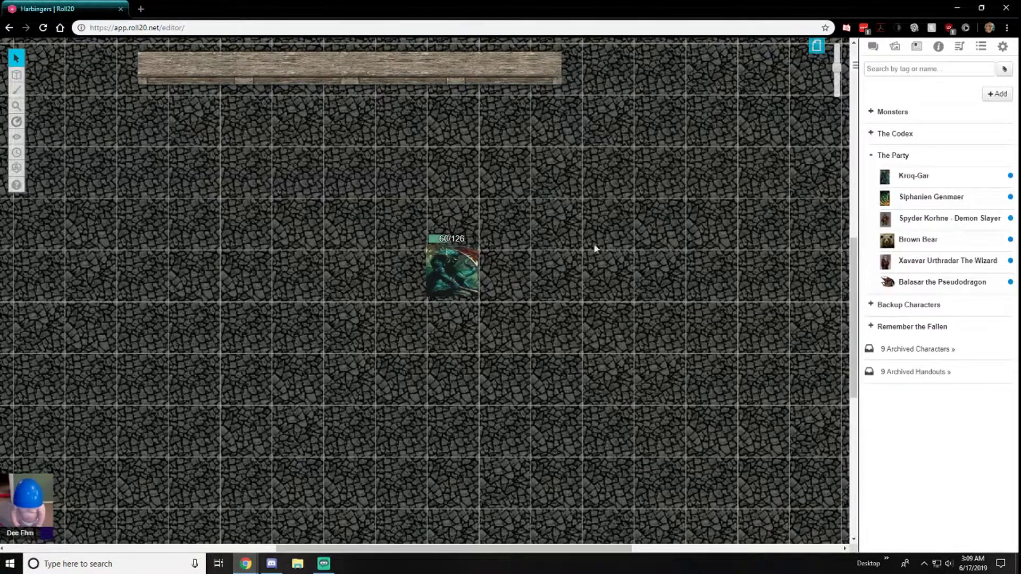
Set the Bar 1 text overlay of the Kroq-Gar token to Visible to Editors and save
scroll(585, 318, down, 5)
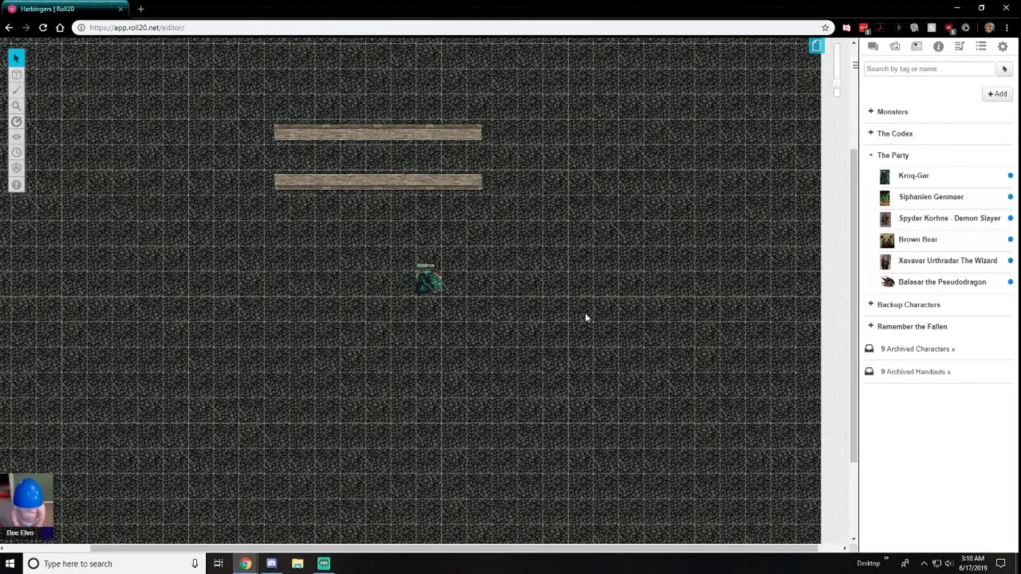
double_click(432, 283)
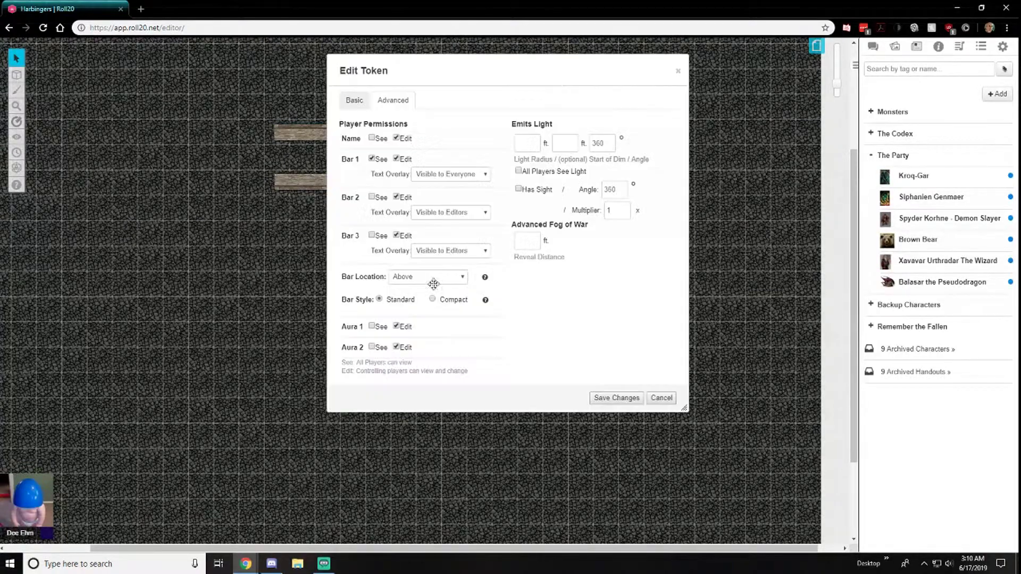
click(440, 173)
click(437, 195)
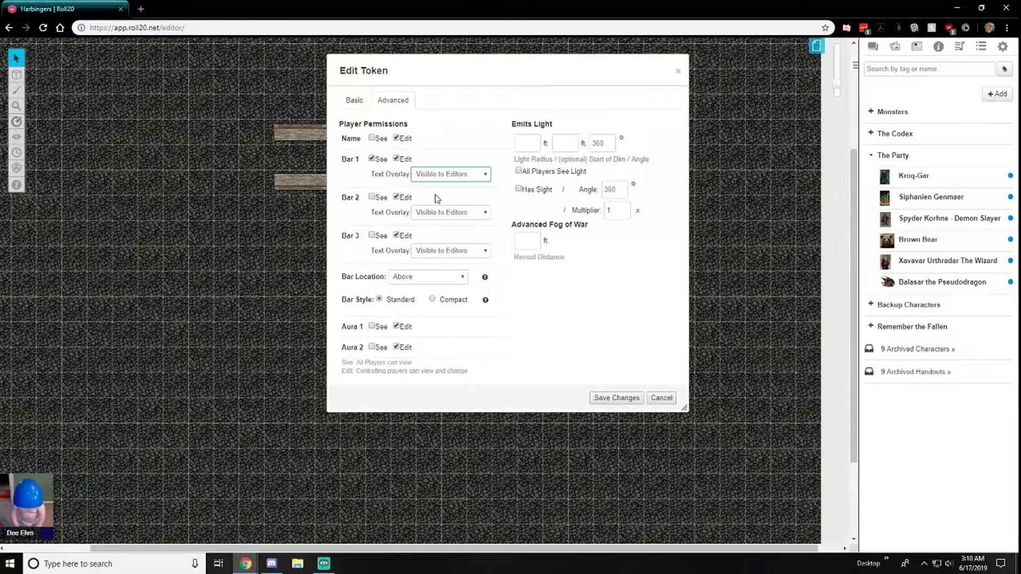
click(616, 398)
click(503, 365)
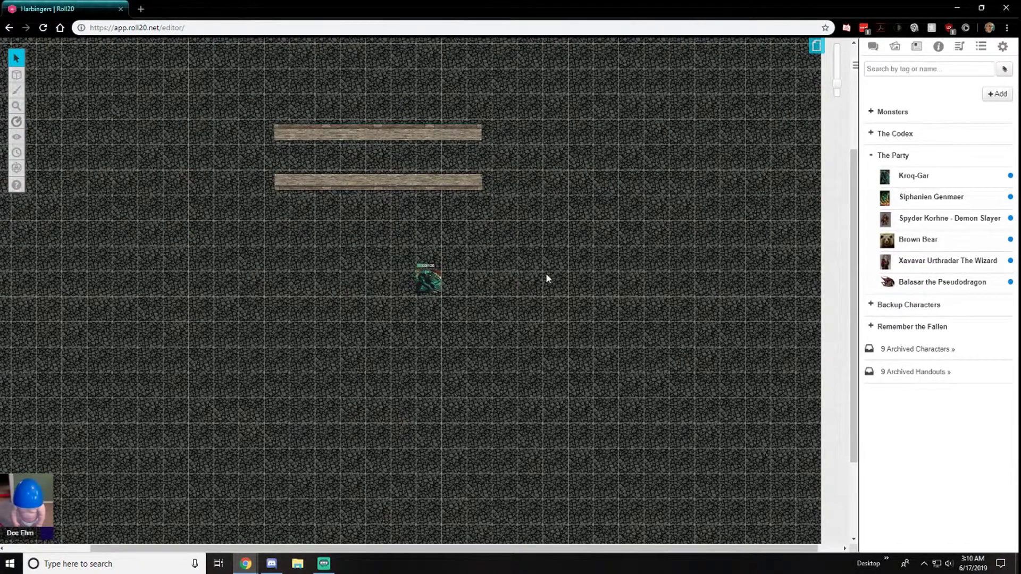
Measure a horizontal distance from the Kroq-Gar token eastward across the map, then return to the Select/Move tool
click(17, 123)
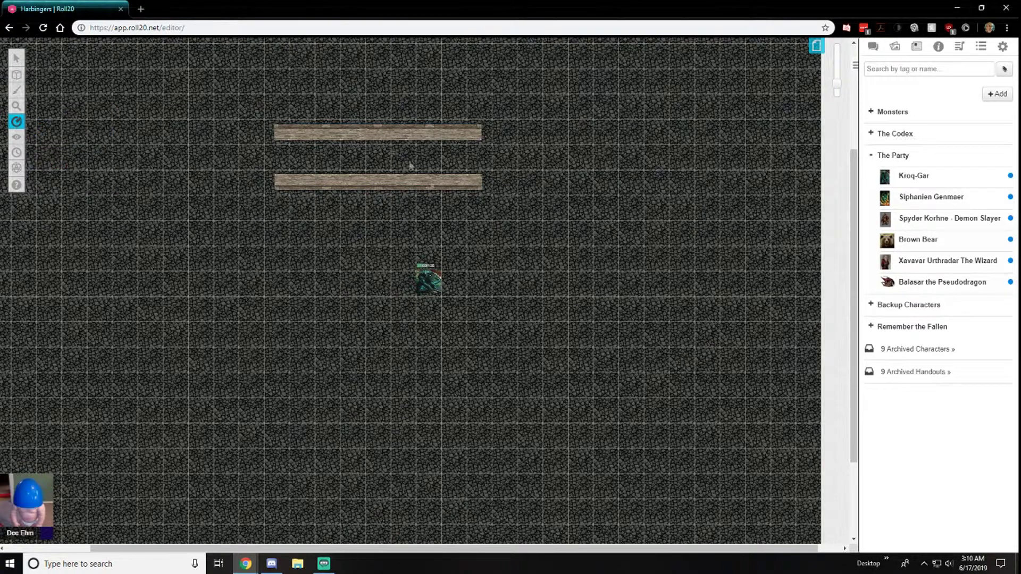
drag(425, 280, 583, 289)
click(17, 57)
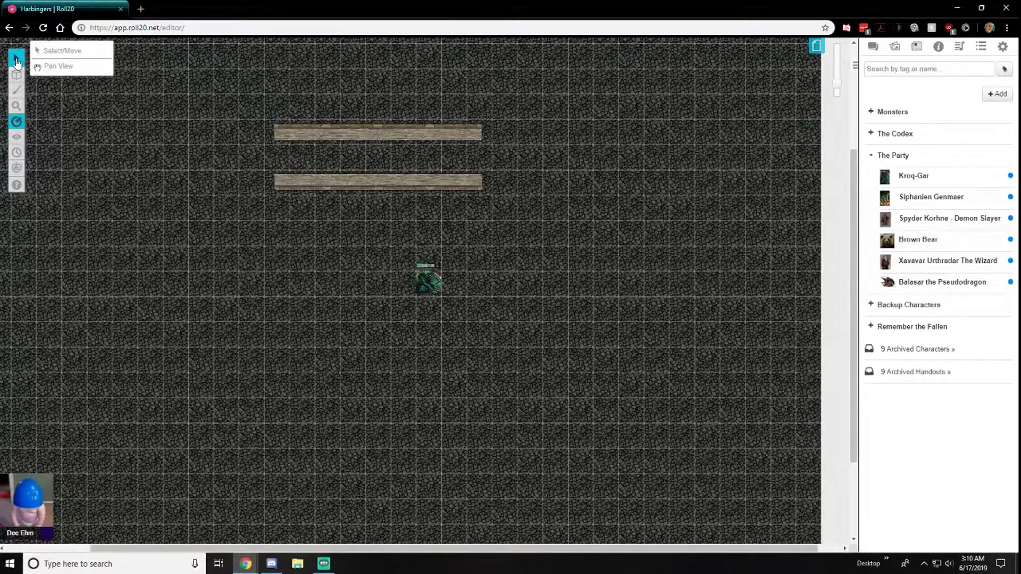
click(53, 49)
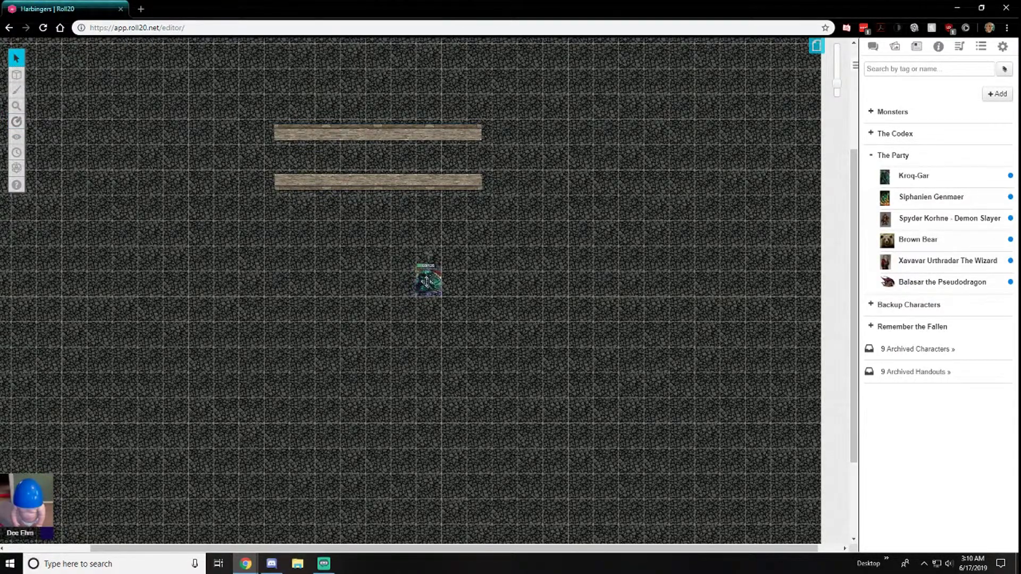
Settle the Kroq-Gar token in its square, move it six squares to the right, and deselect it
mouse_move(428, 278)
mouse_down()
mouse_move(571, 307)
mouse_move(636, 288)
mouse_move(563, 291)
mouse_move(559, 263)
mouse_move(609, 294)
mouse_move(554, 309)
mouse_move(556, 319)
mouse_move(581, 298)
mouse_move(517, 264)
mouse_move(420, 290)
mouse_move(429, 281)
mouse_up()
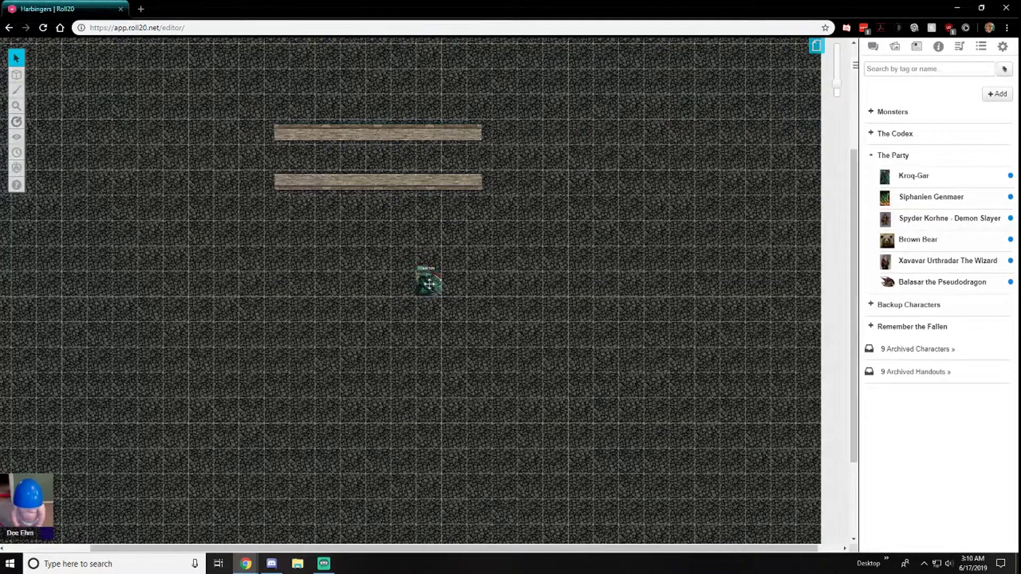
click(429, 284)
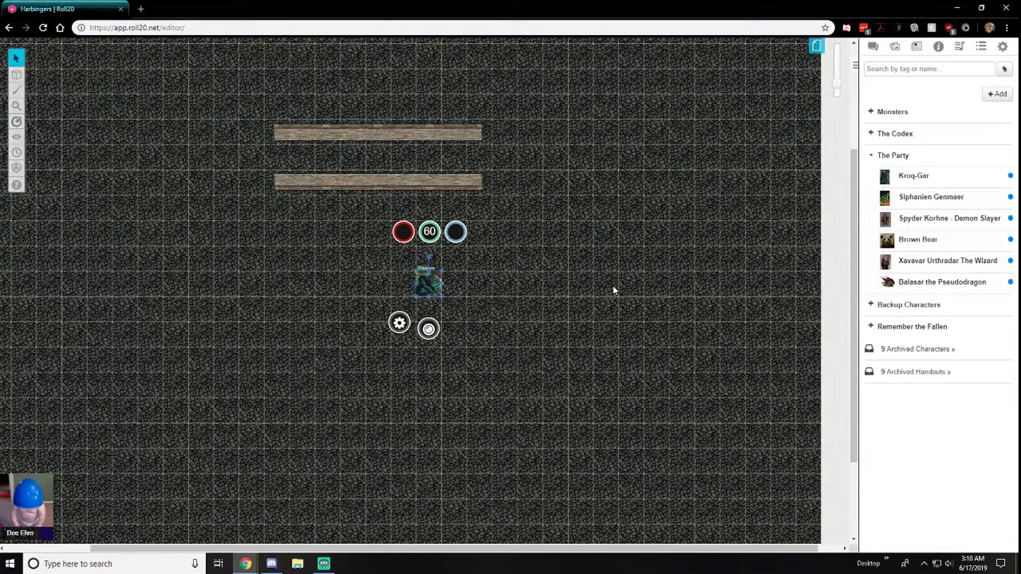
key(Right)
key(Right)
key(Right)
key(Right)
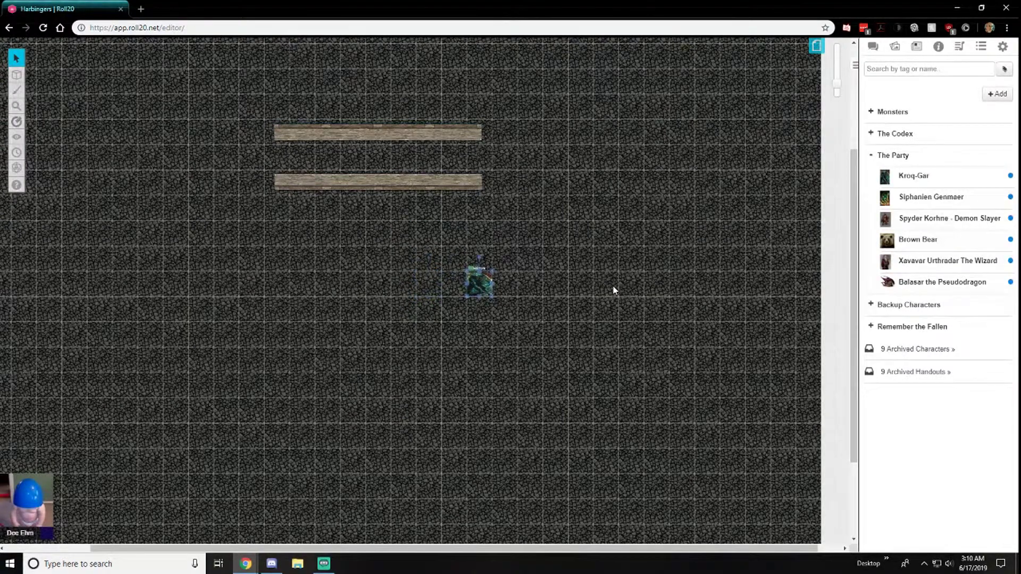
key(Right)
key(Right)
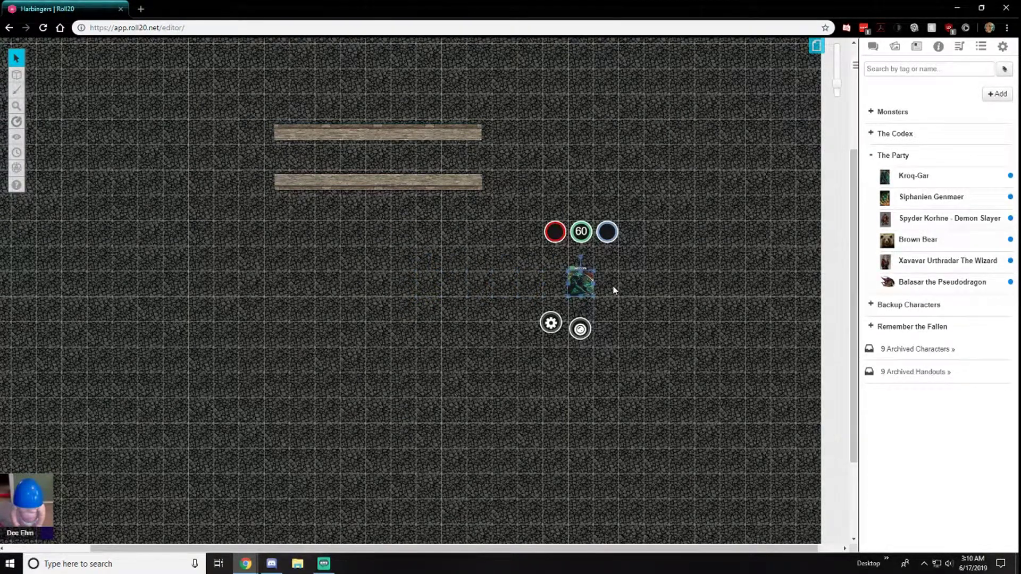
click(613, 290)
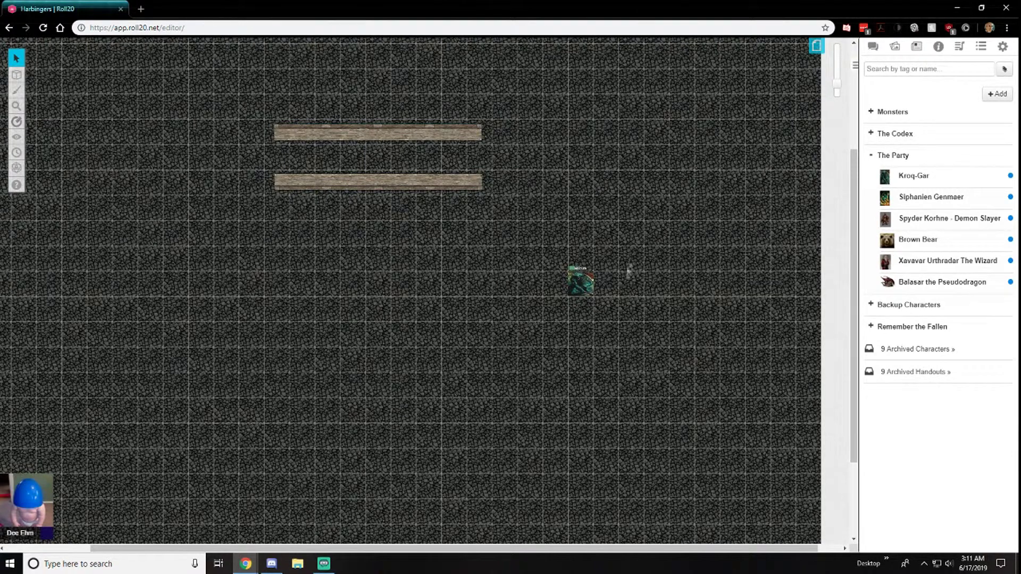
Move the Kroq-Gar token six squares back to the left, below the lower wooden beam's right part, and deselect it
click(581, 285)
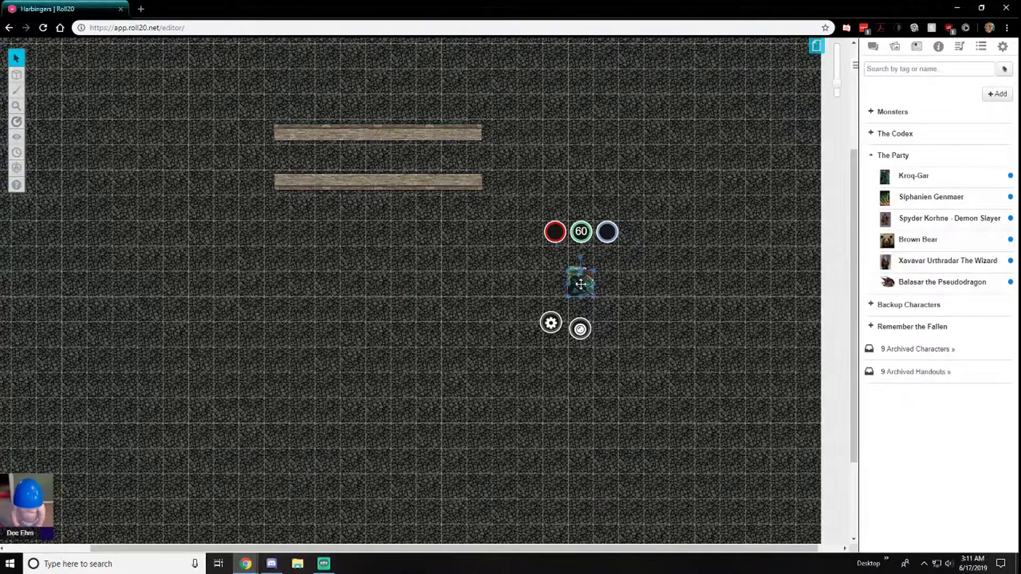
mouse_move(581, 285)
mouse_down()
mouse_move(471, 308)
mouse_move(677, 284)
mouse_move(468, 278)
mouse_move(670, 226)
mouse_move(620, 277)
mouse_move(492, 267)
mouse_move(721, 210)
mouse_move(647, 313)
mouse_move(589, 307)
mouse_move(582, 325)
mouse_move(525, 201)
mouse_move(657, 233)
mouse_move(582, 222)
mouse_move(561, 340)
mouse_move(587, 269)
mouse_move(560, 223)
mouse_move(568, 282)
mouse_move(474, 259)
mouse_move(560, 176)
mouse_move(787, 272)
mouse_move(512, 264)
mouse_move(637, 202)
mouse_move(667, 347)
mouse_move(611, 165)
mouse_move(545, 180)
mouse_move(624, 193)
mouse_move(523, 232)
mouse_move(590, 272)
mouse_move(585, 214)
mouse_move(599, 279)
mouse_move(582, 287)
mouse_up()
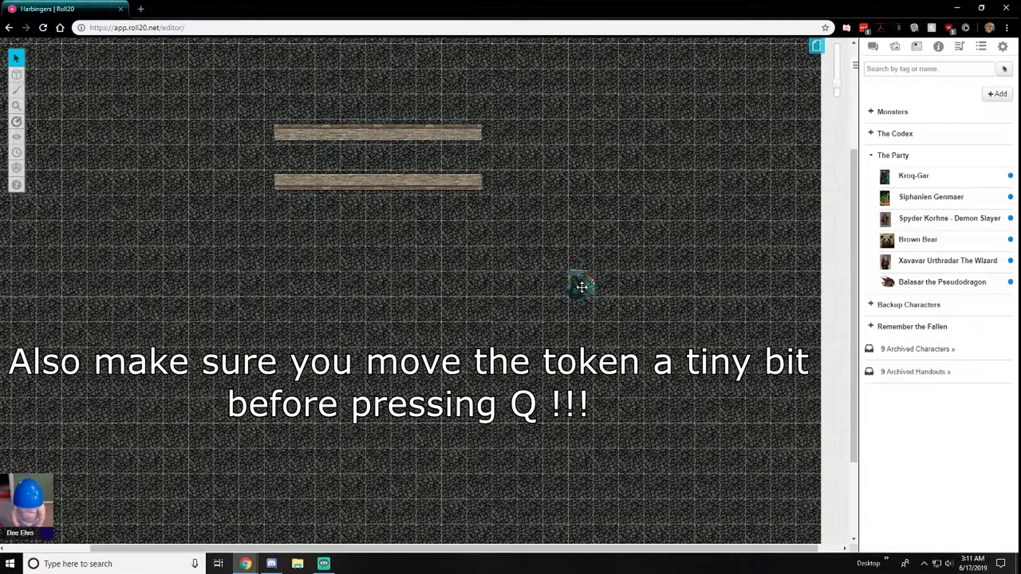
drag(582, 287, 429, 287)
click(568, 319)
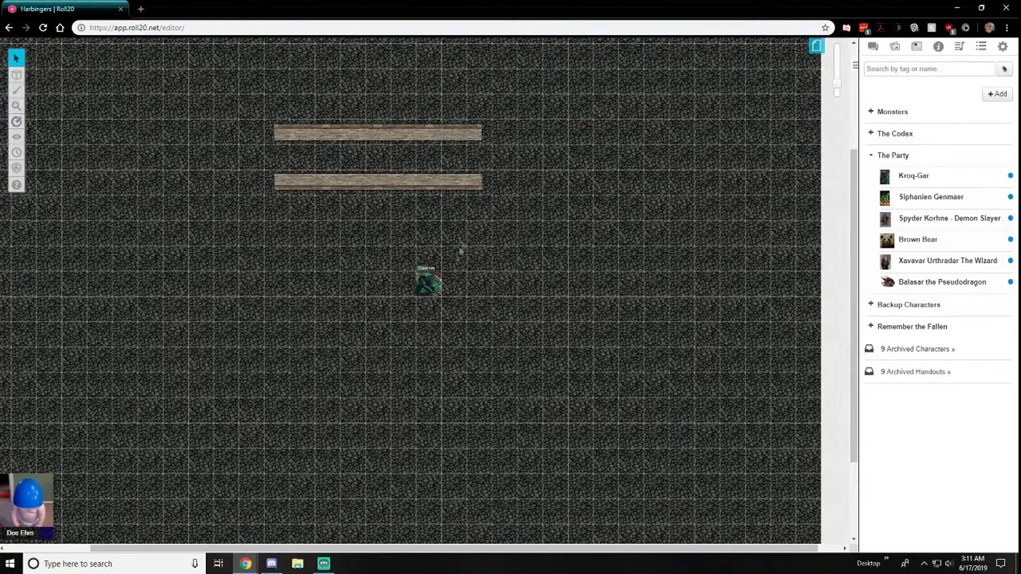
Move the Kroq-Gar token three squares right and two squares up, just past the lower wooden beam's right end
click(432, 282)
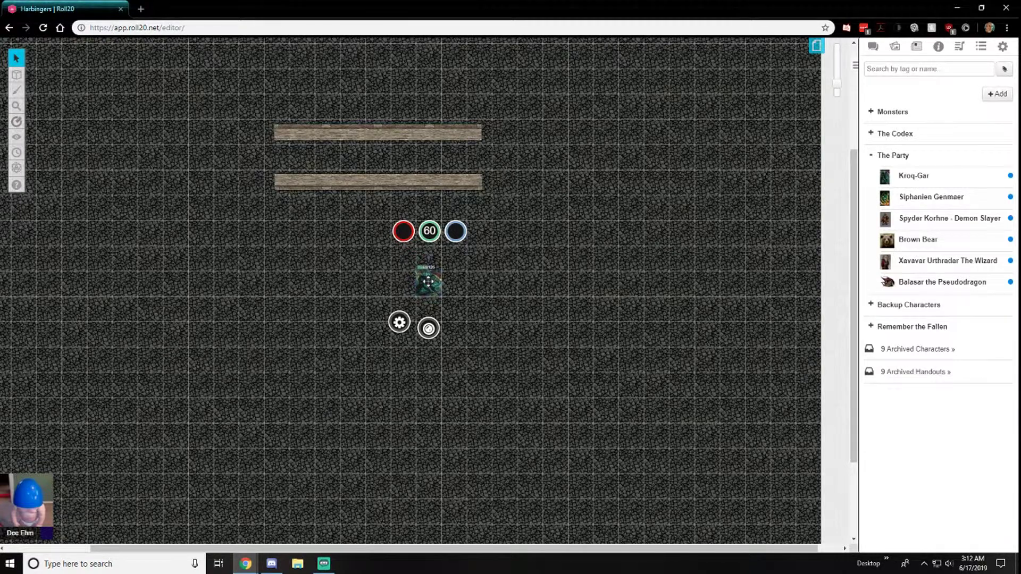
drag(427, 282, 505, 230)
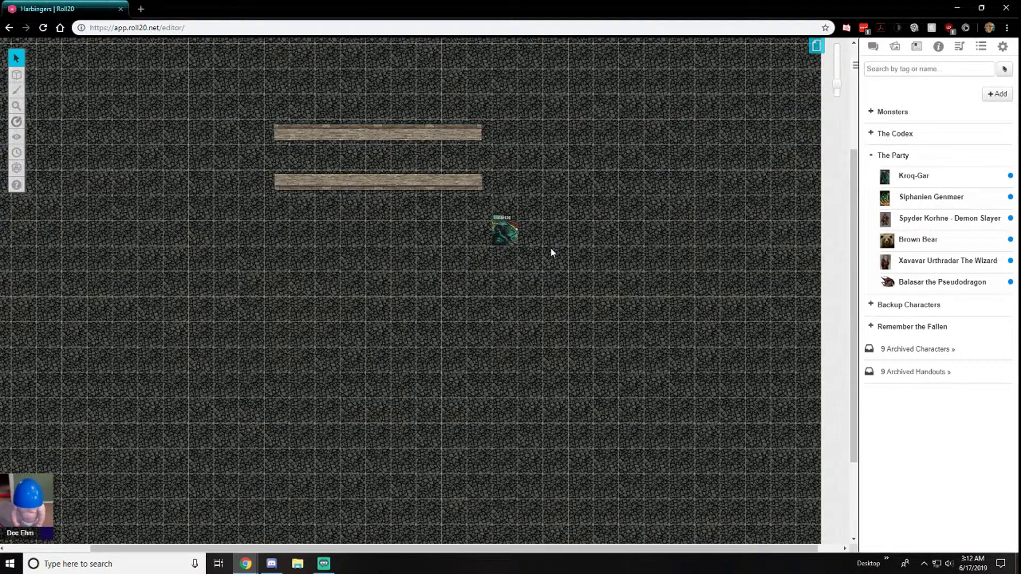
Move the Kroq-Gar token three squares left and three squares up, into the gap between the two wooden beams, and deselect it
scroll(472, 276, up, 2)
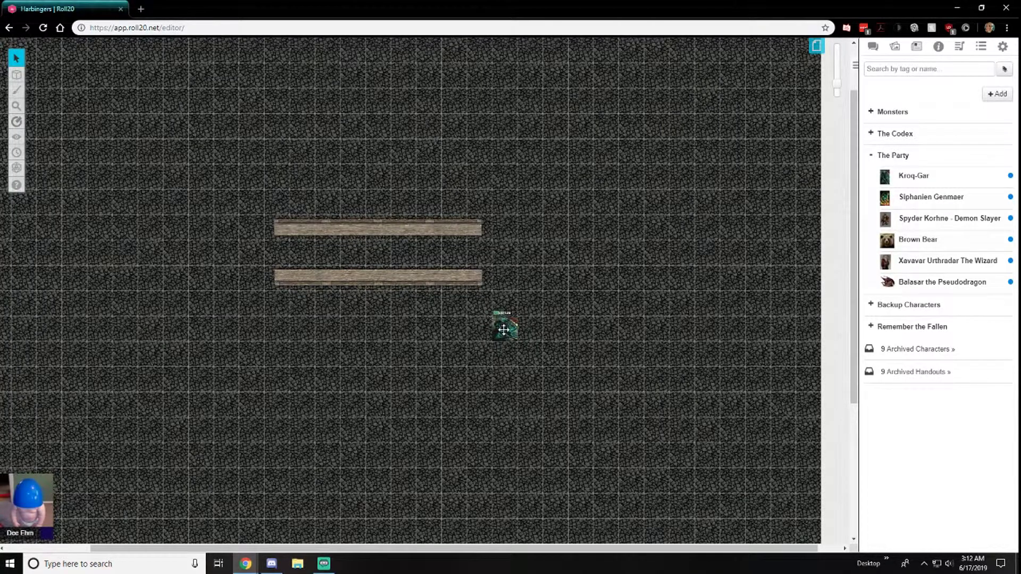
mouse_move(498, 329)
mouse_down()
mouse_move(406, 255)
mouse_move(381, 250)
mouse_move(429, 253)
mouse_move(351, 251)
mouse_move(453, 256)
mouse_move(349, 260)
mouse_move(505, 327)
mouse_up()
click(505, 328)
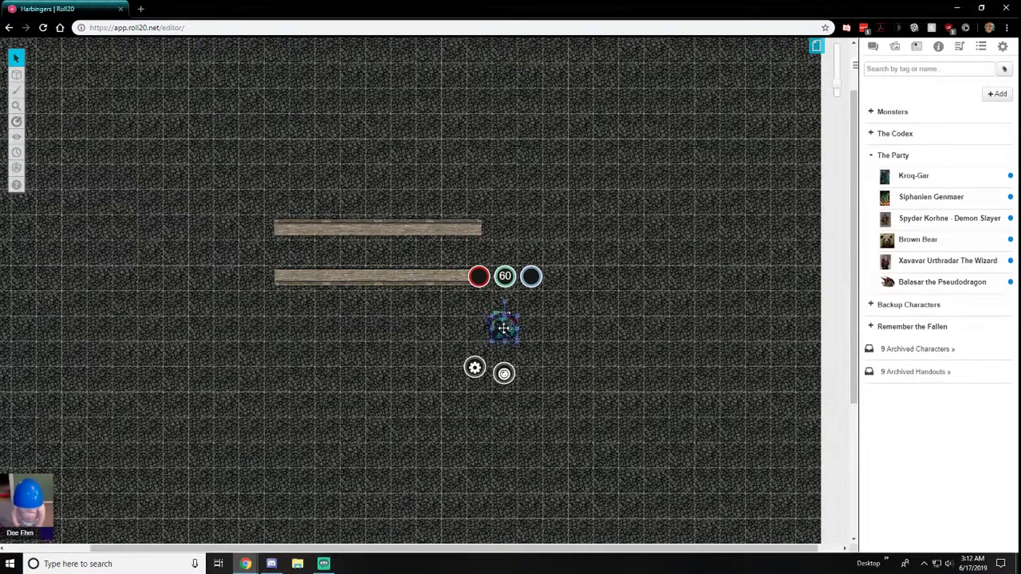
drag(504, 328, 502, 323)
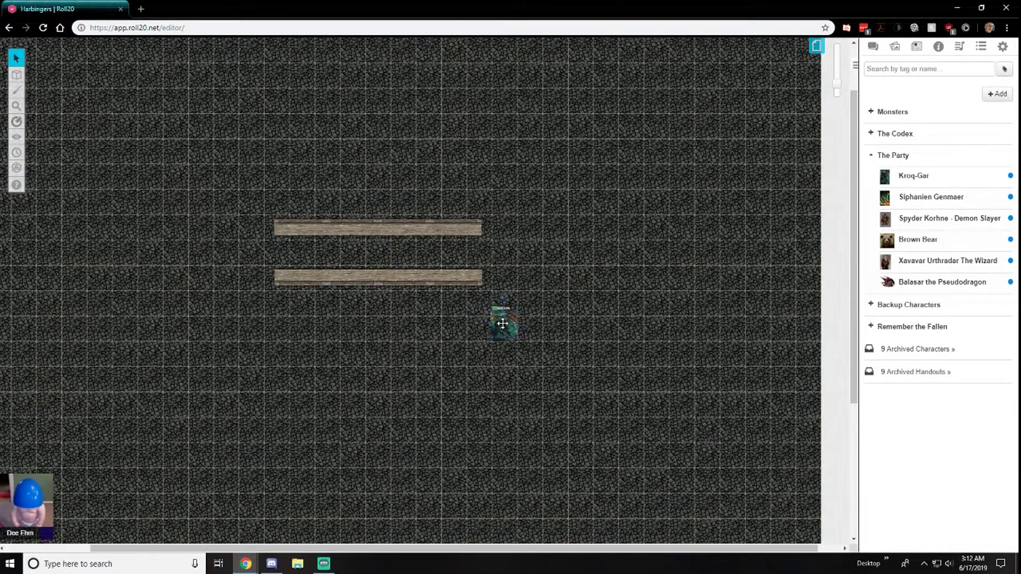
drag(502, 324, 502, 323)
drag(502, 323, 425, 253)
click(613, 288)
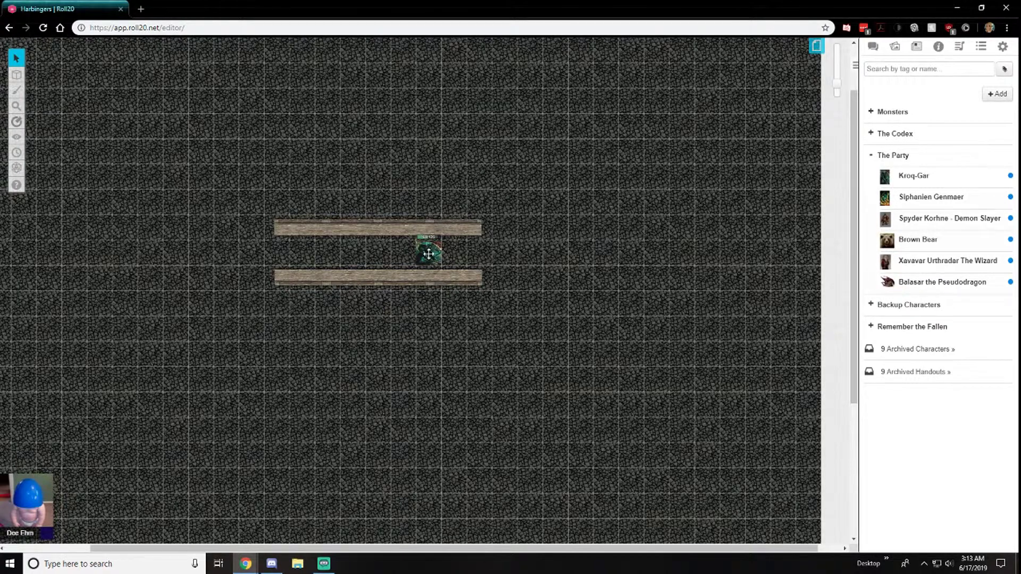
Move the Kroq-Gar token out from between the beams, three squares right and three squares down, and deselect it
drag(427, 251, 502, 330)
key(space)
click(568, 343)
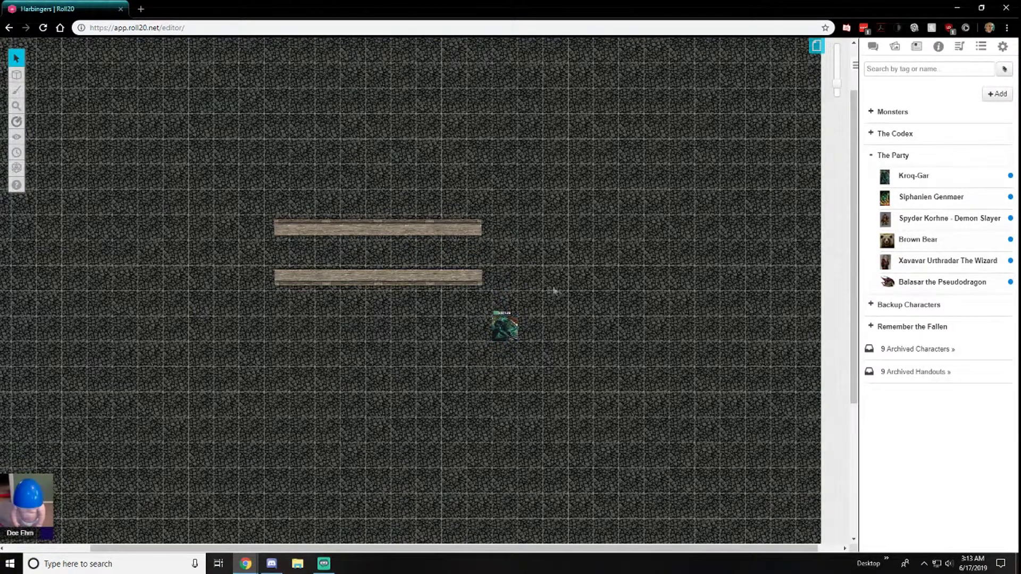
Move the Kroq-Gar token six squares (30 ft) to the right with the distance measured along the path, and settle it in its square
click(506, 326)
drag(507, 326, 651, 332)
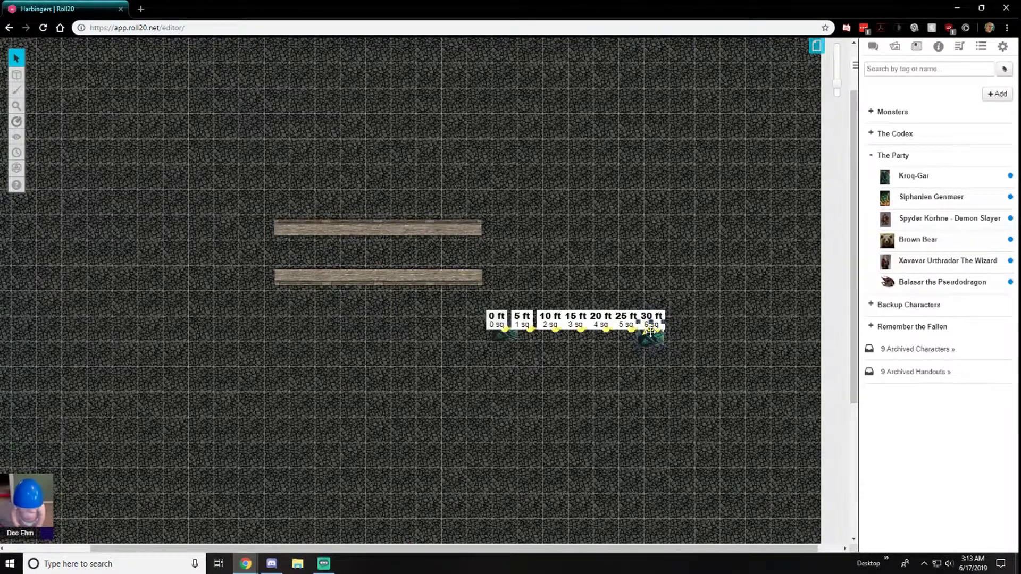
drag(651, 332, 650, 333)
click(588, 328)
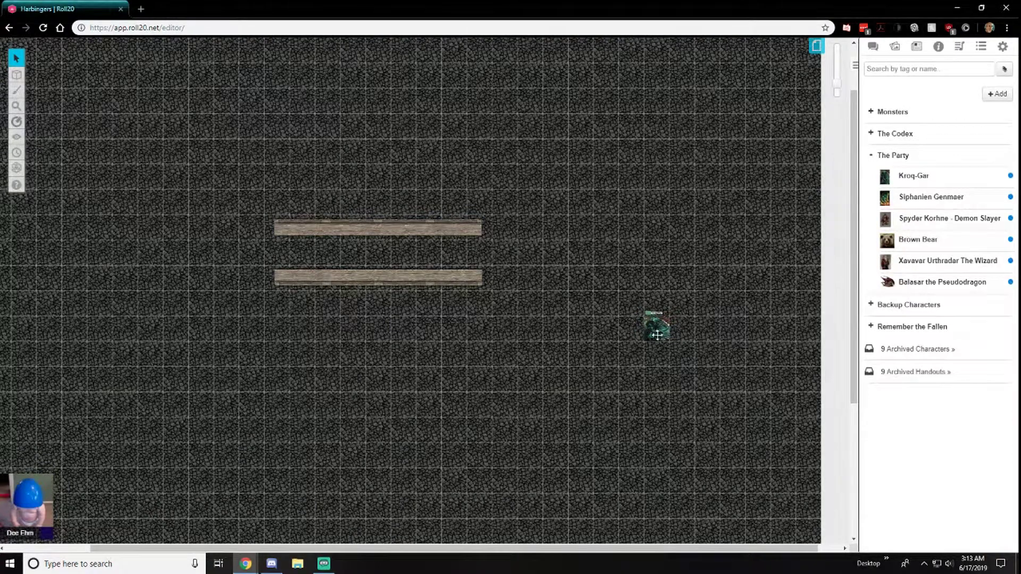
mouse_move(655, 329)
mouse_down()
mouse_move(511, 341)
mouse_move(656, 327)
mouse_up()
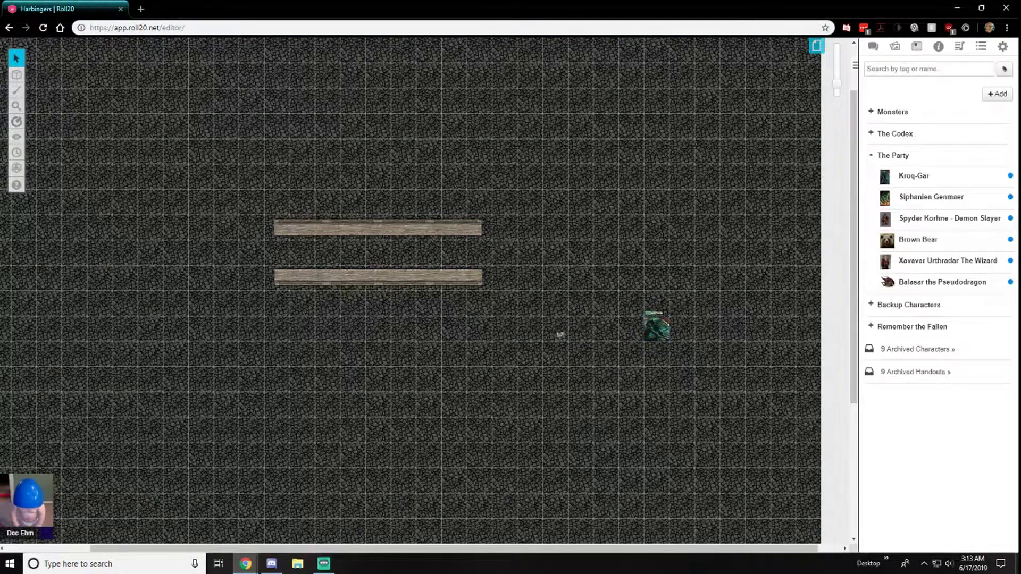